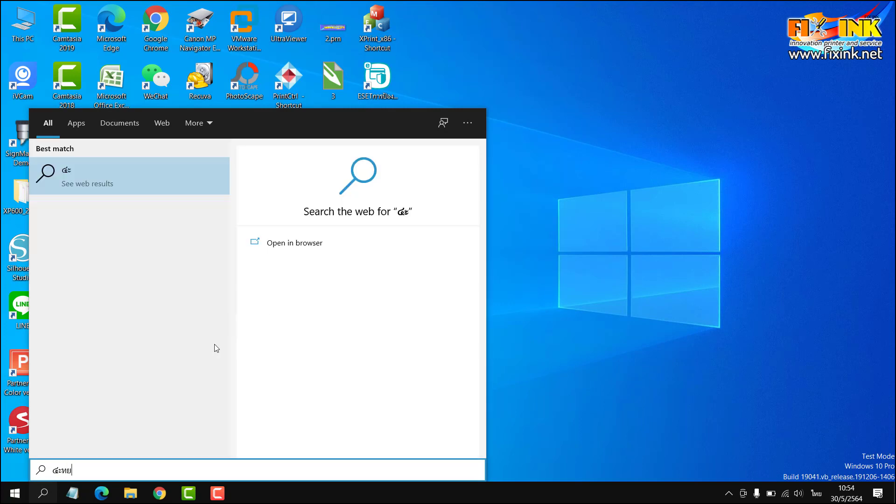
Open the user's temporary files folder by searching Windows for %temp%, and maximize its window.
key(BackSpace)
key(grave)
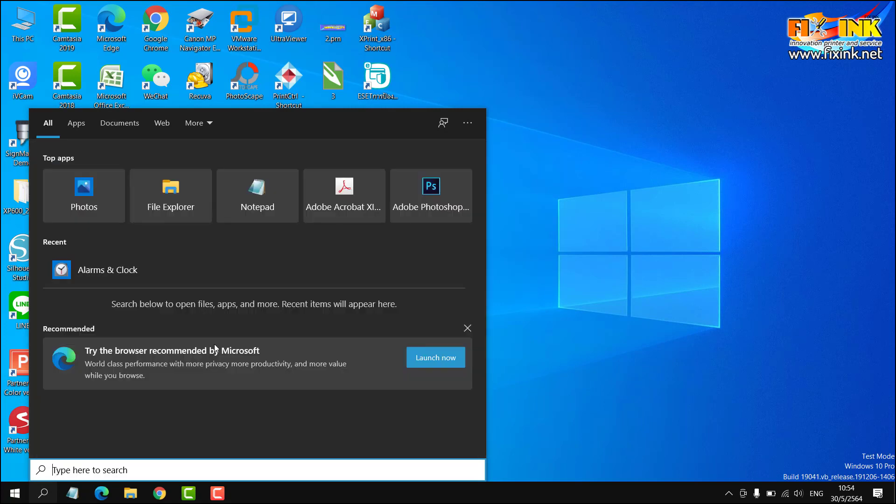
text(%temp)
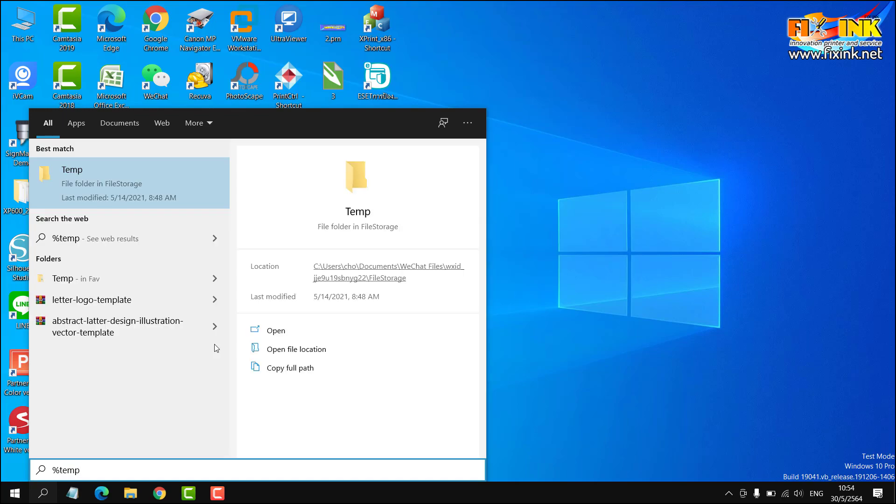
text(%)
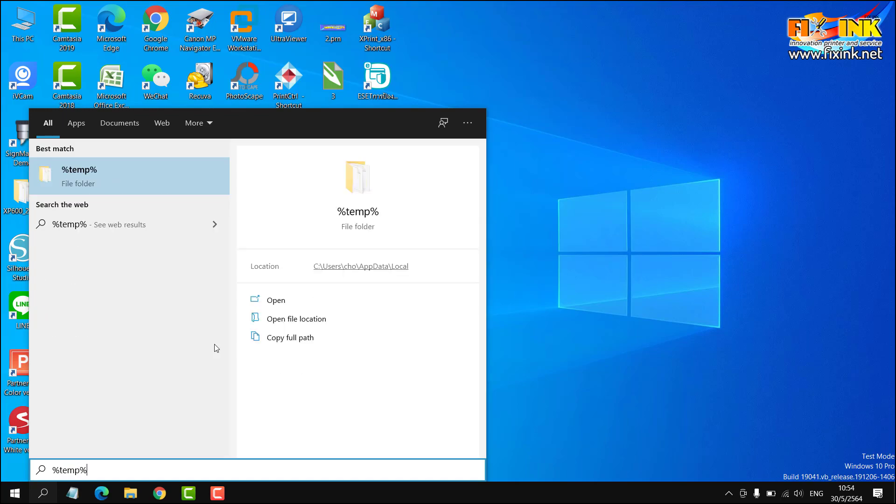
key(Return)
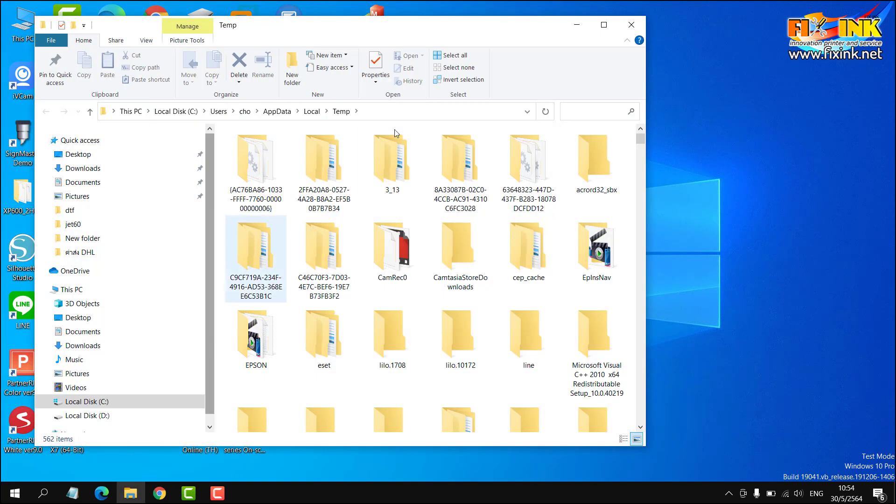
click(604, 25)
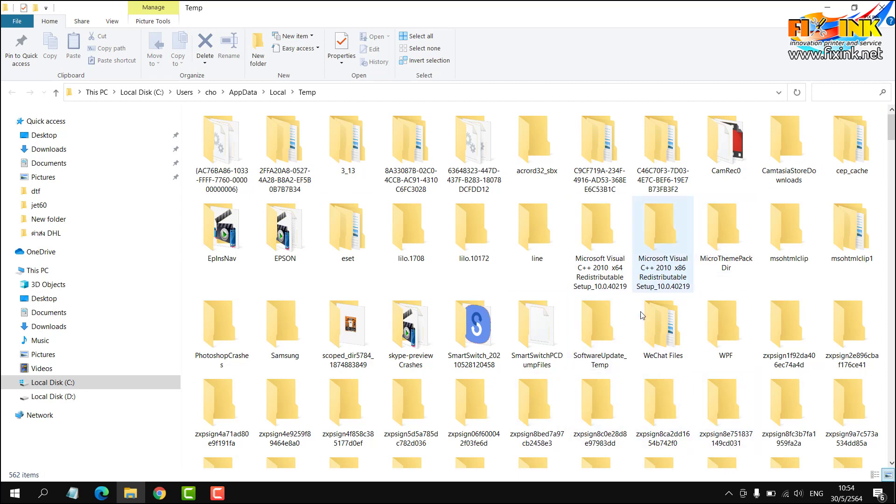
Delete all files and folders in the Temp folder, skipping every item that is in use, and close the folder window.
mouse_move(884, 140)
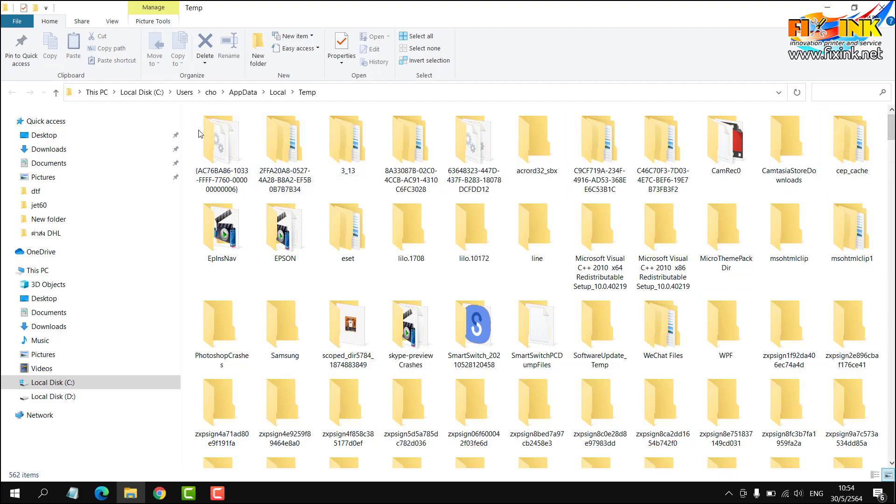
drag(199, 134, 883, 469)
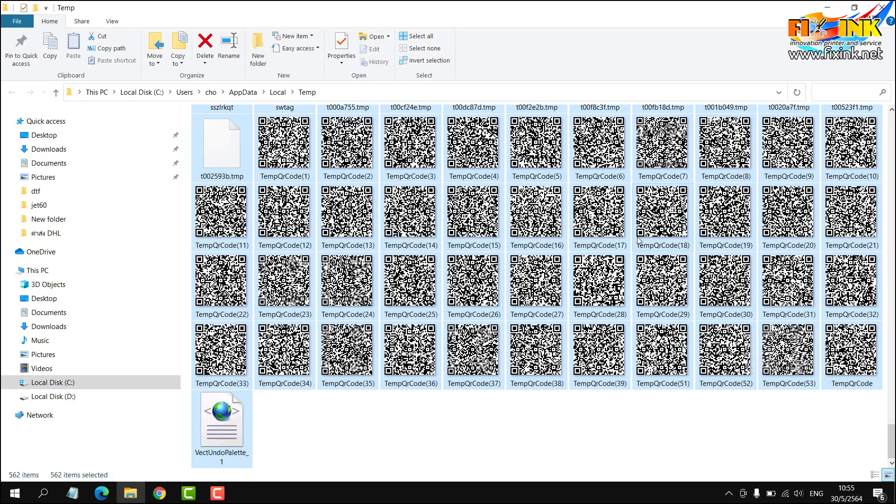
key(Delete)
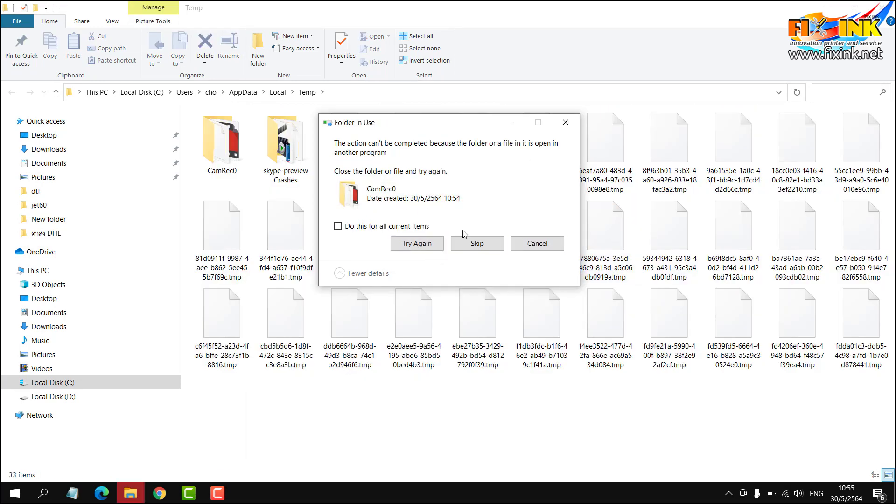
click(473, 244)
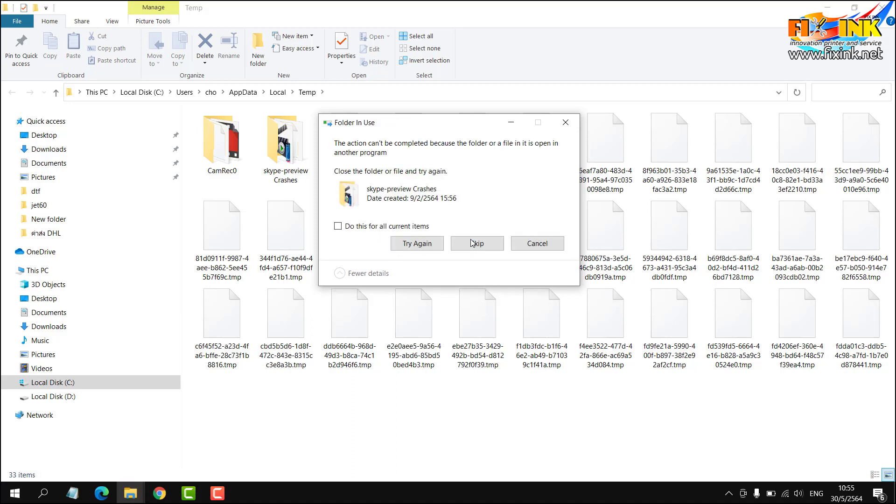
click(471, 248)
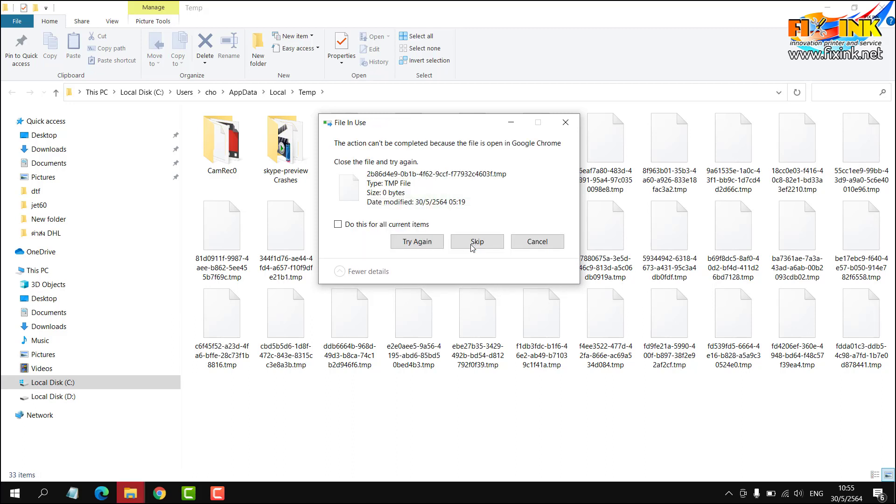
click(472, 248)
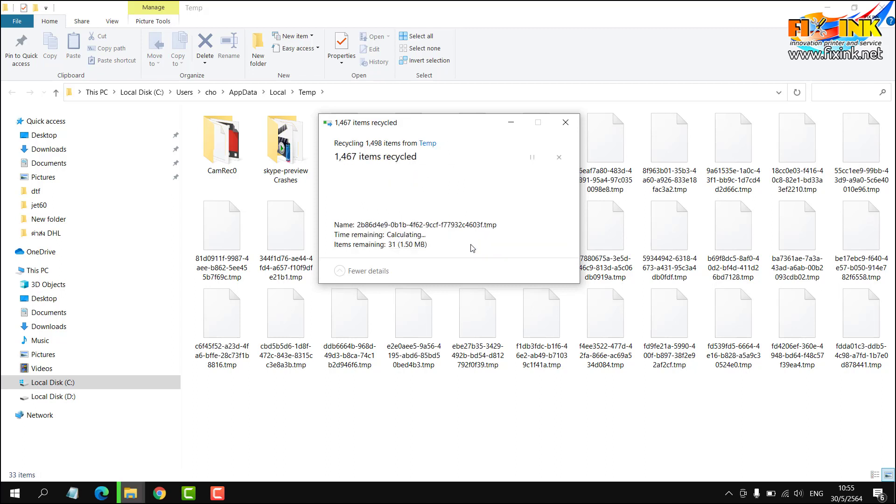
click(339, 225)
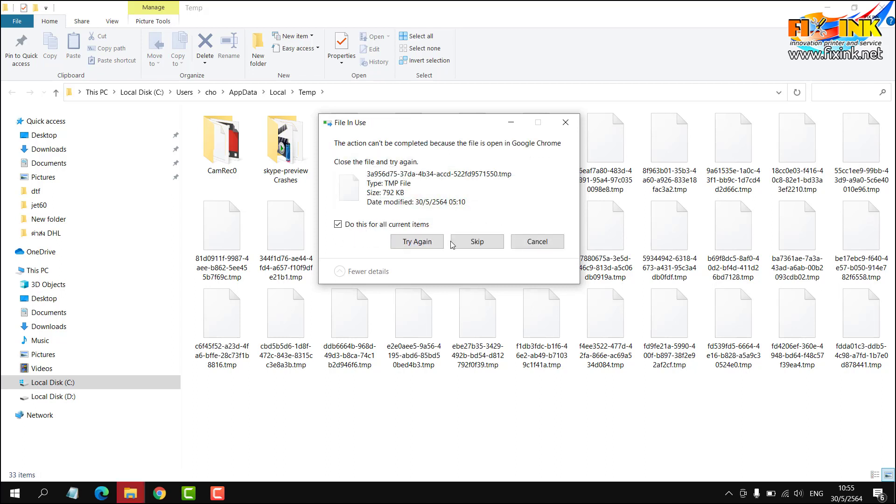
click(474, 243)
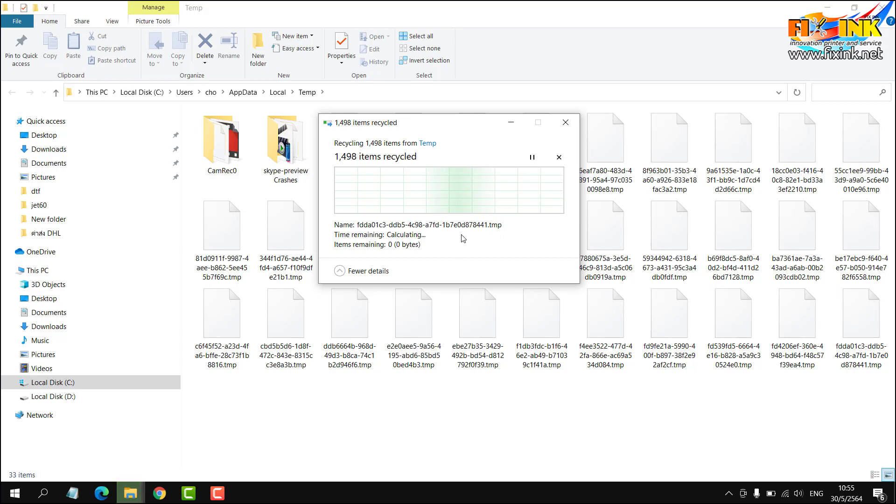
click(889, 13)
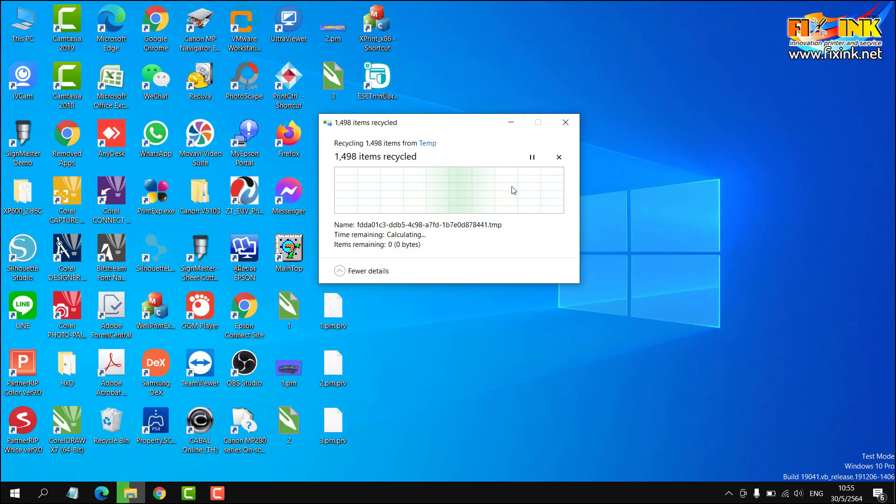
drag(428, 129, 515, 228)
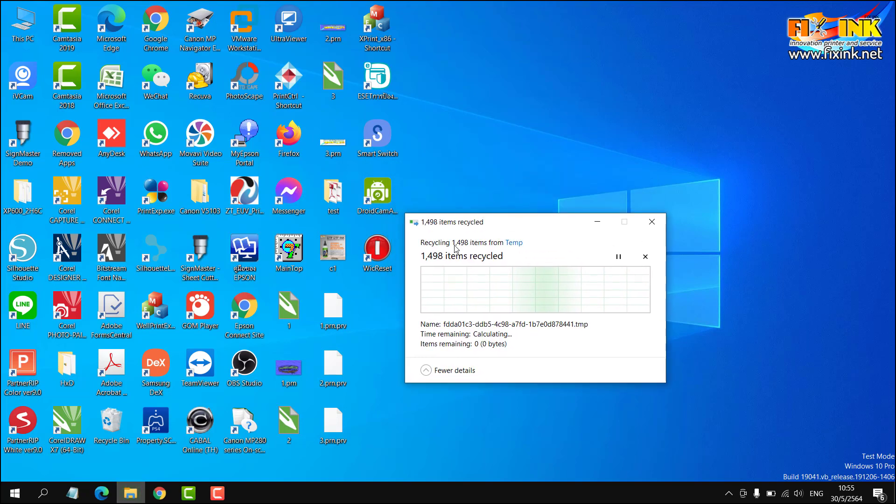
click(114, 426)
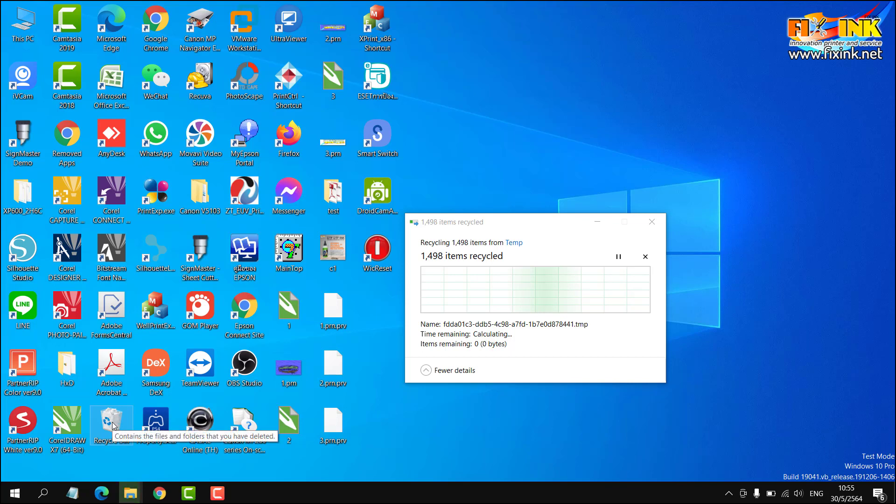
click(520, 219)
drag(518, 220, 524, 271)
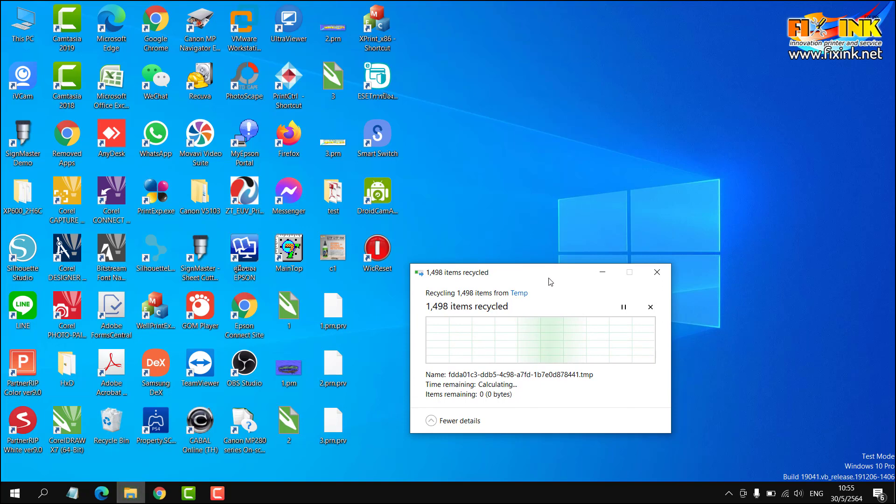
drag(549, 281, 548, 188)
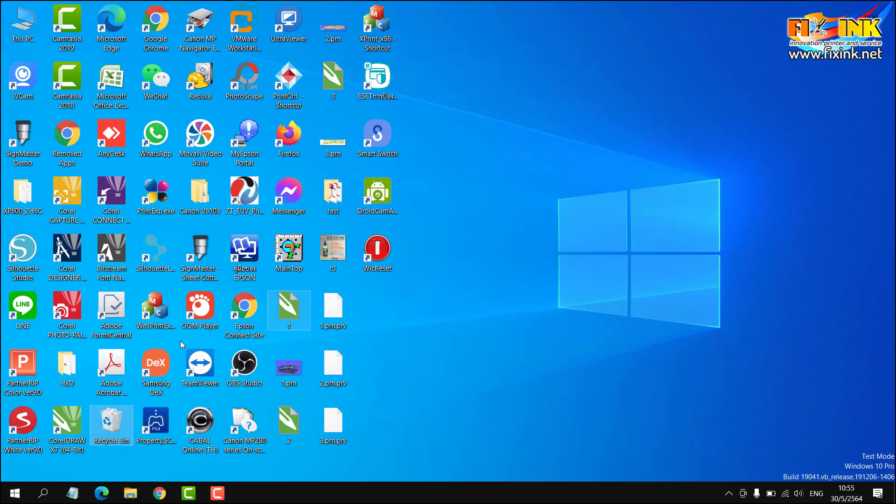
Empty the Recycle Bin, permanently deleting all of its items.
right_click(106, 429)
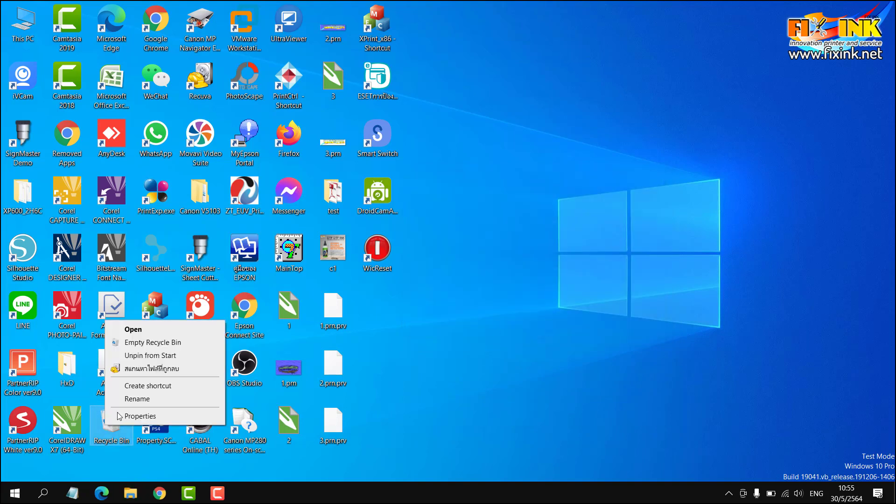
click(148, 344)
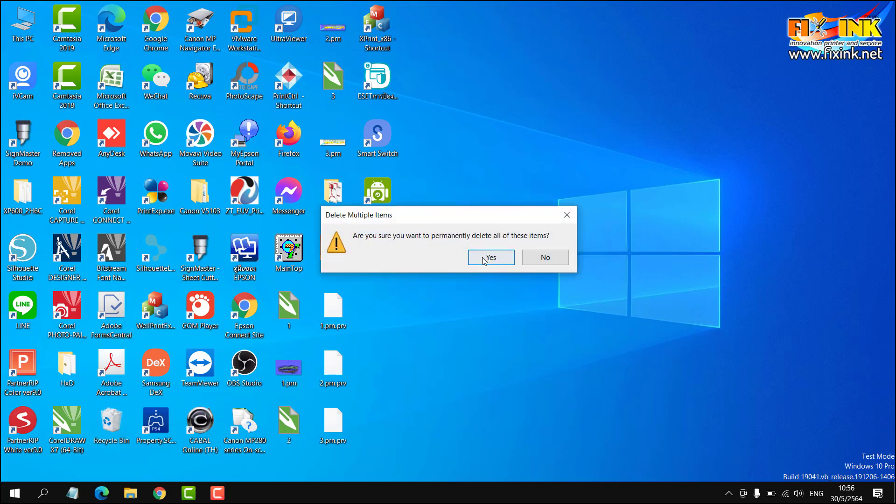
click(483, 257)
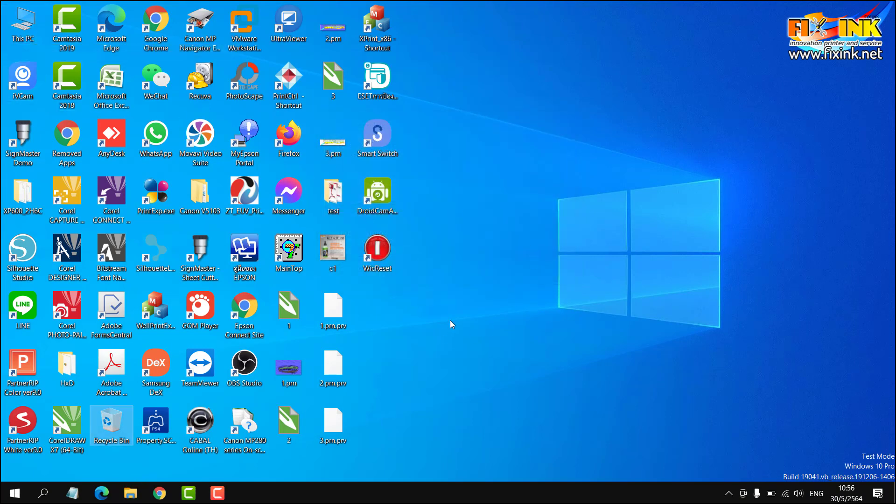
Open the properties of Local Disk (C:) from This PC and start Disk Cleanup for that drive.
double_click(22, 25)
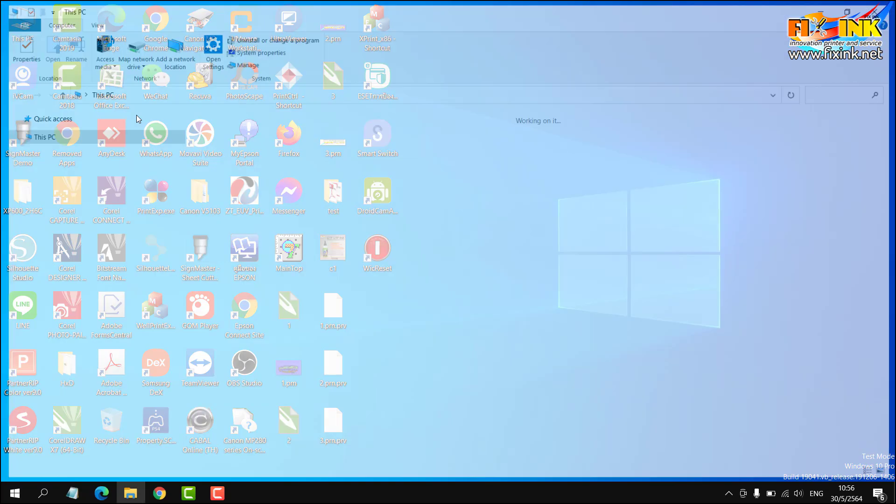
click(242, 215)
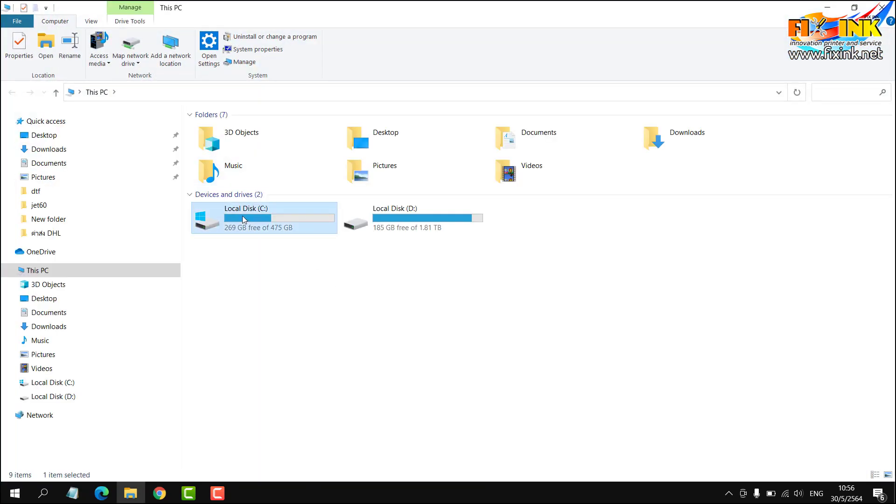
right_click(243, 215)
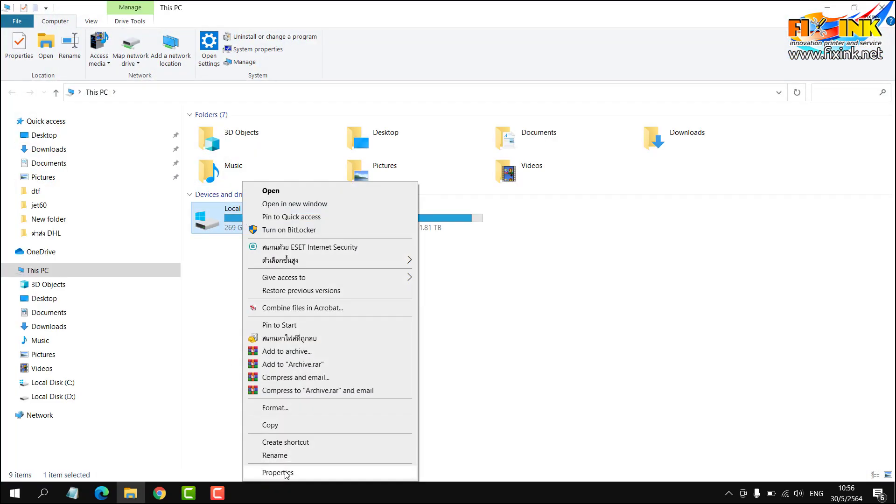
click(282, 472)
click(433, 384)
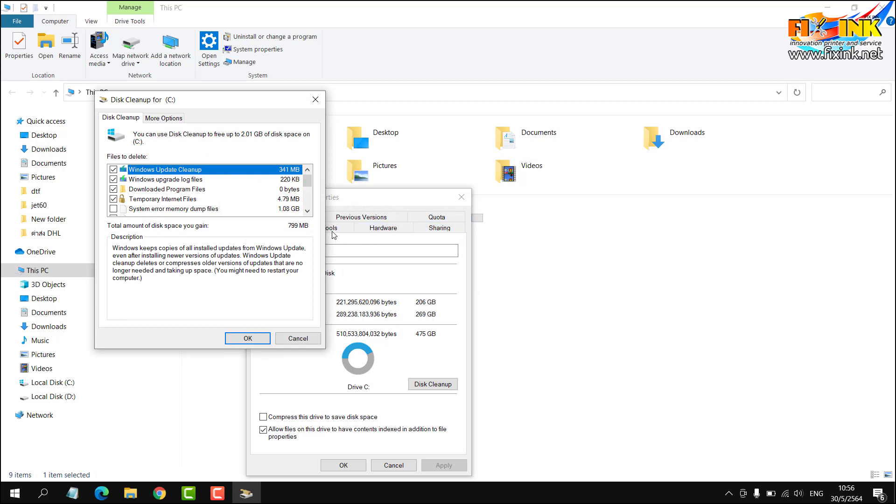
Add System error memory dump files to the preselected cleanup items and run the cleanup of drive C:, agreeing to permanent deletion.
drag(308, 180, 311, 199)
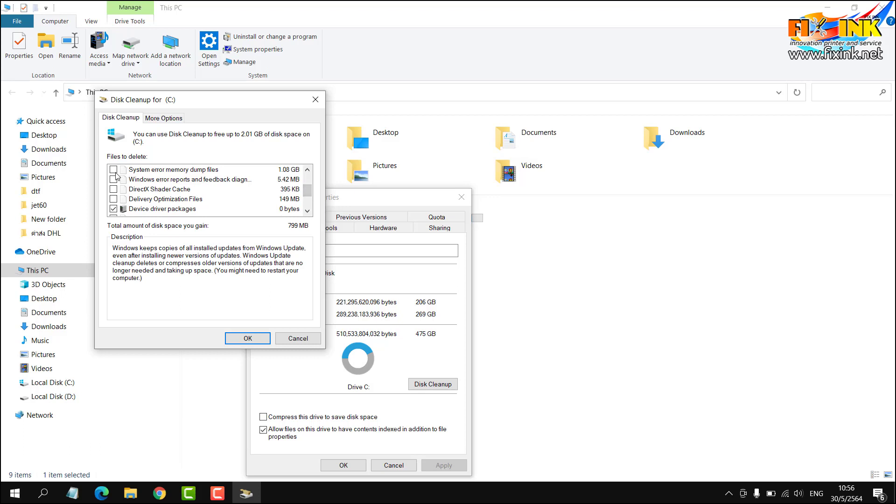
scroll(196, 213, up, 1)
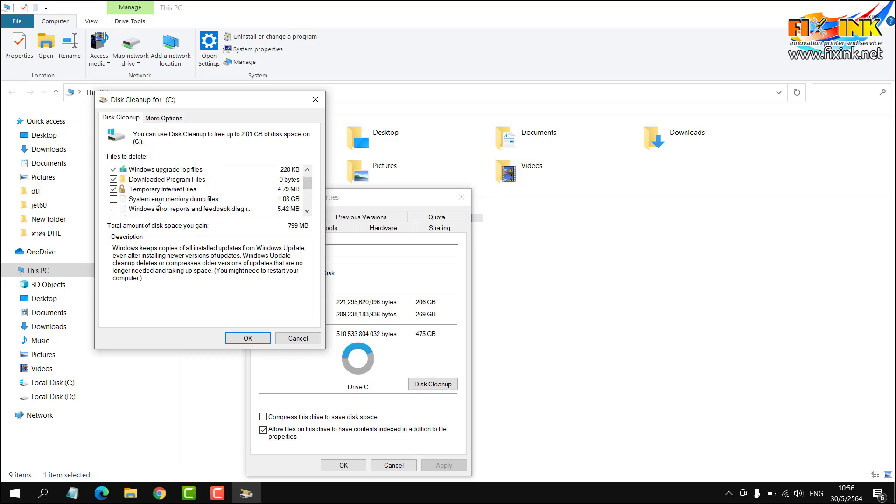
click(115, 199)
scroll(183, 200, down, 1)
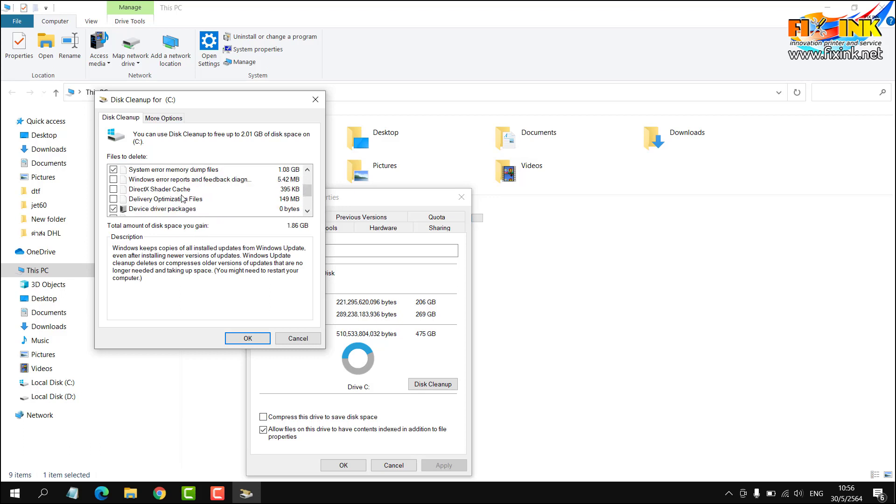
scroll(248, 196, down, 2)
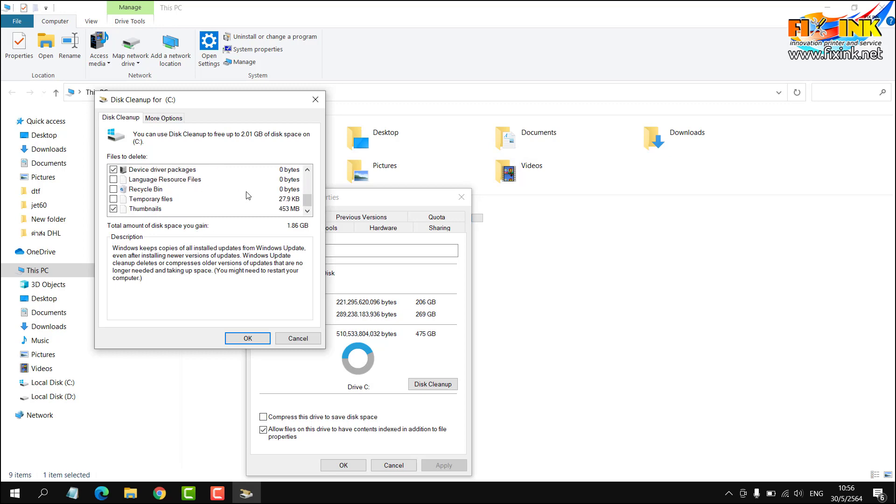
click(247, 339)
click(472, 256)
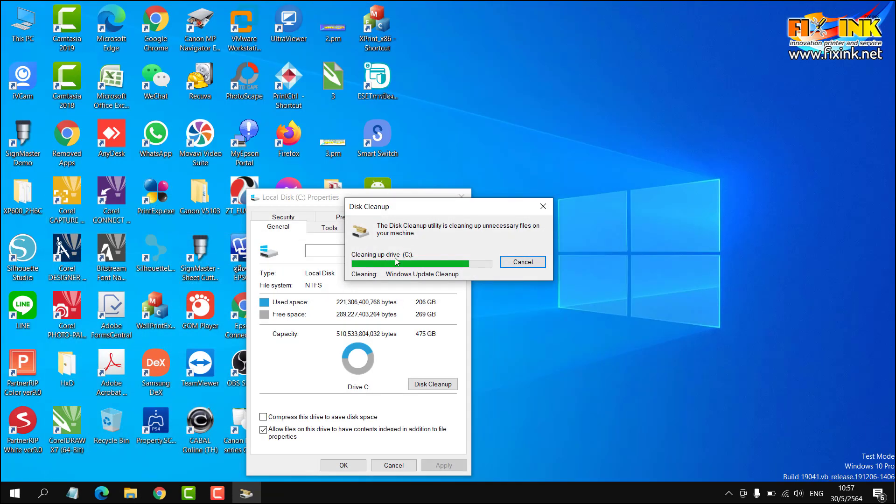
drag(469, 211, 370, 202)
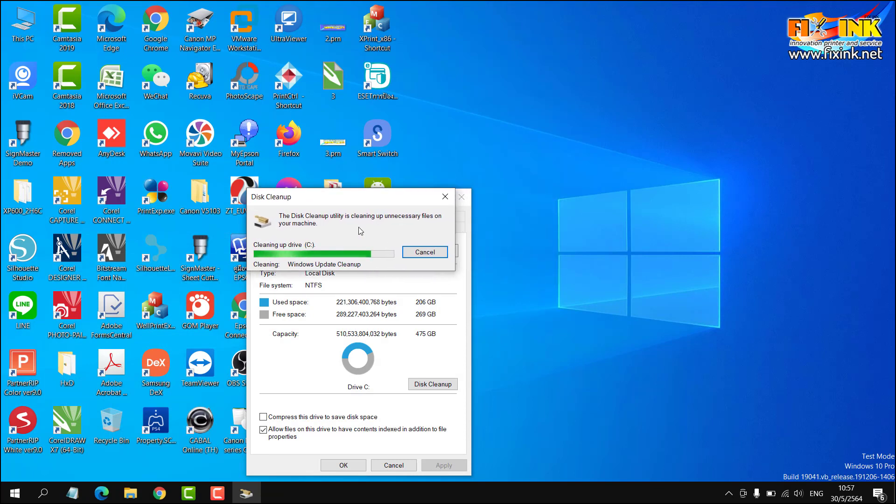
Switch to the Adobe Acrobat Reader page in Chrome, dismiss the regional site prompt and proceed to the Reader download page.
click(159, 493)
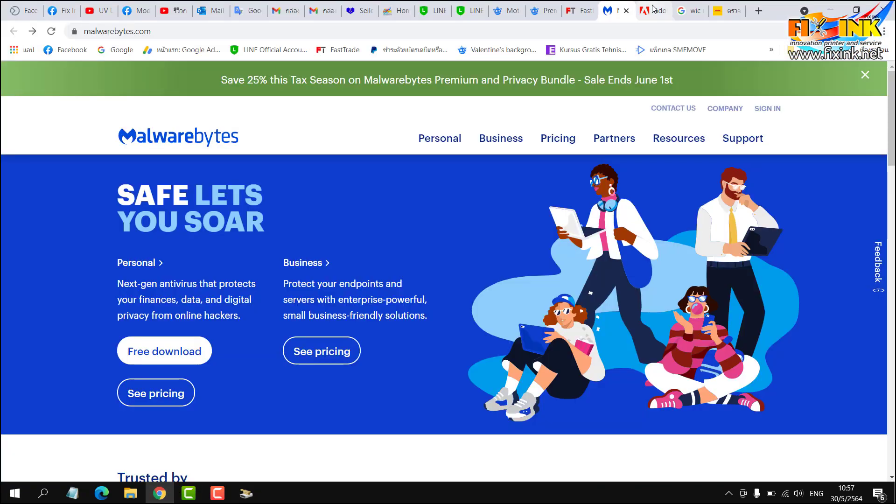
click(651, 11)
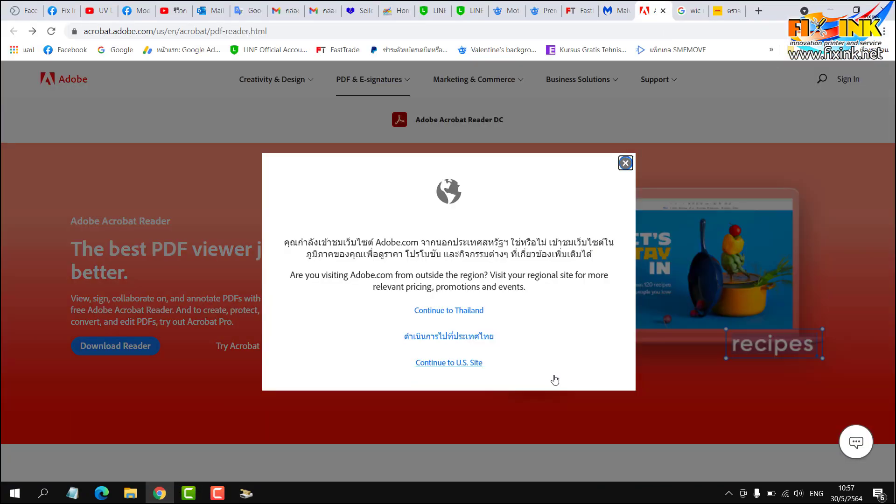
click(625, 163)
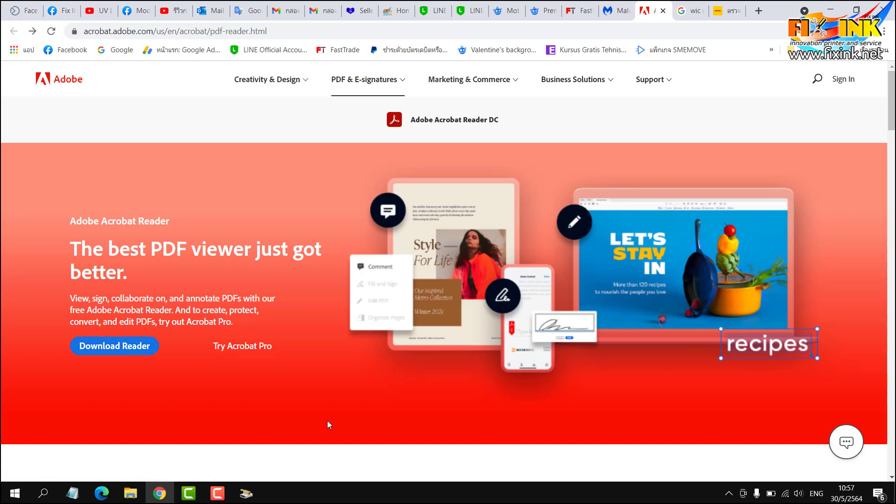
click(129, 357)
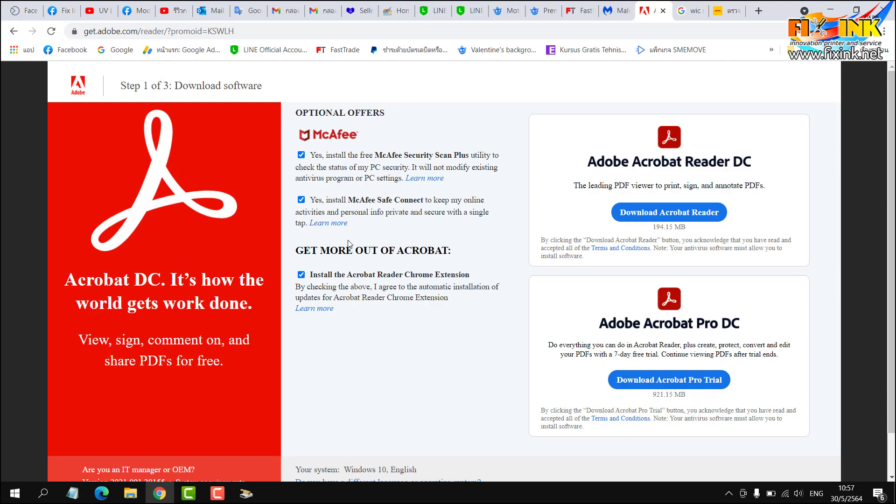
Minimize the browser, go from This PC to Control Panel and open the maximized list of installed programs for uninstalling.
click(828, 12)
double_click(11, 31)
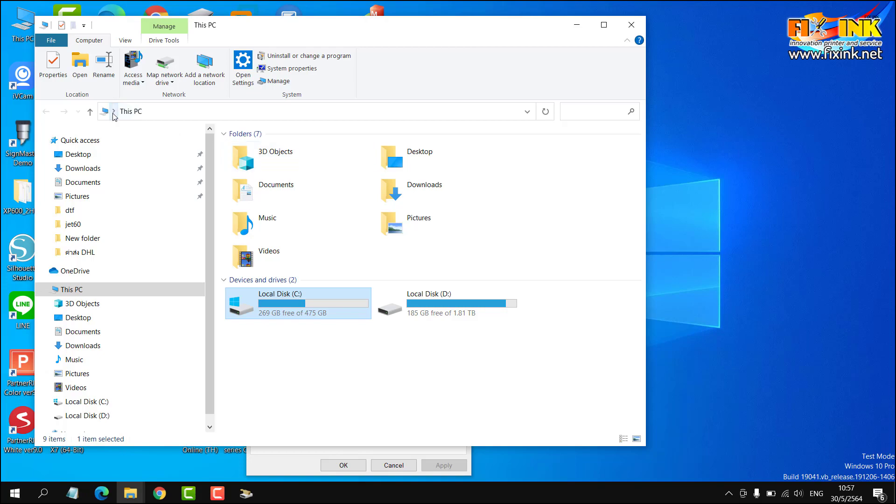
click(114, 112)
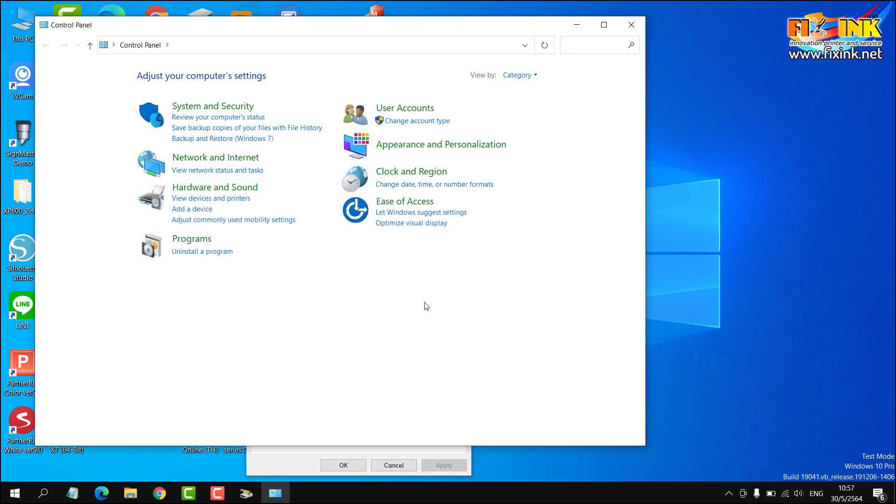
click(201, 253)
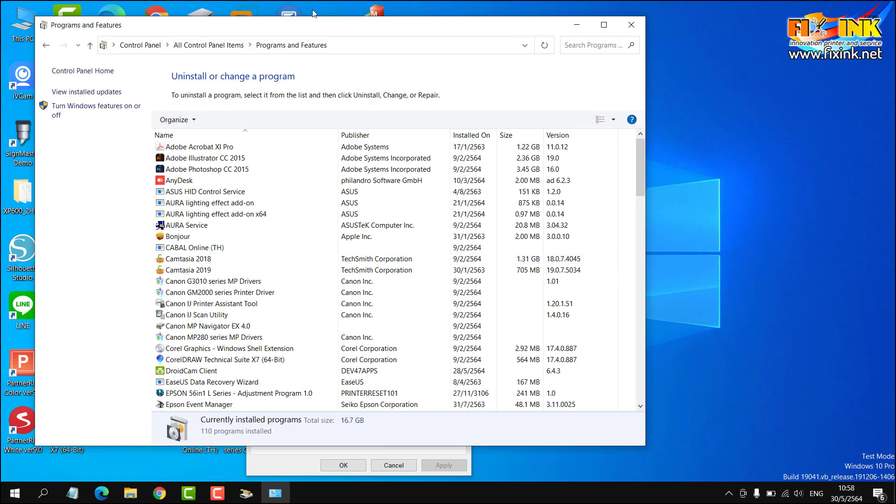
click(604, 25)
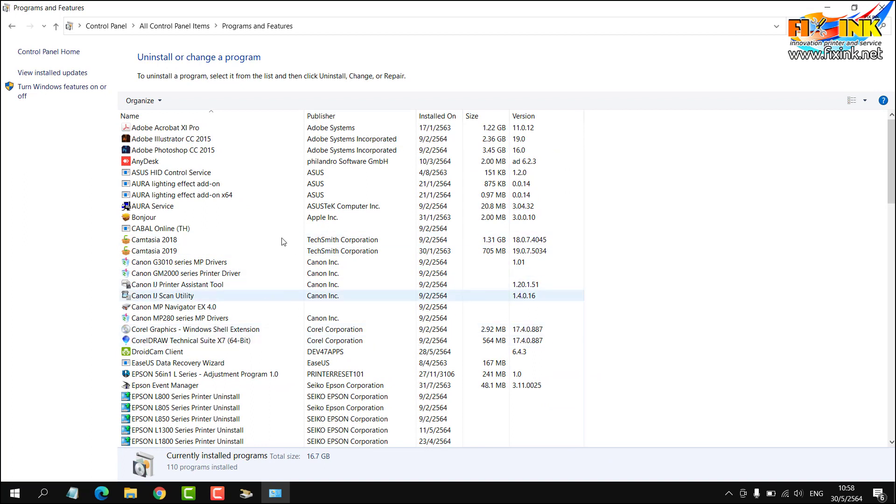
View the installed updates, open and cancel the Windows features dialog, and return to the installed programs list.
click(56, 74)
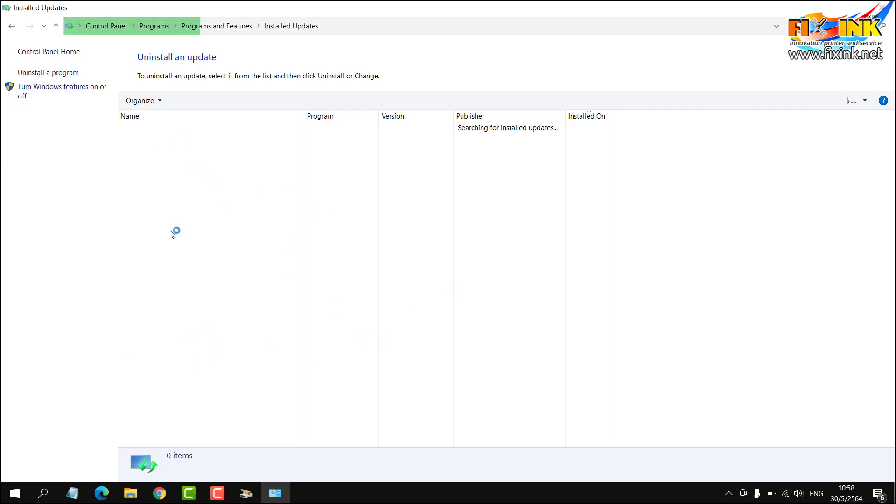
click(44, 97)
click(557, 345)
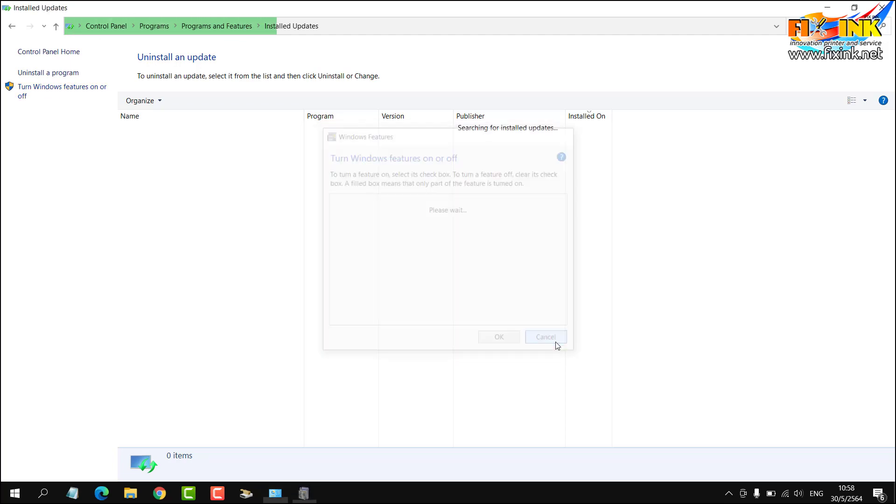
click(12, 26)
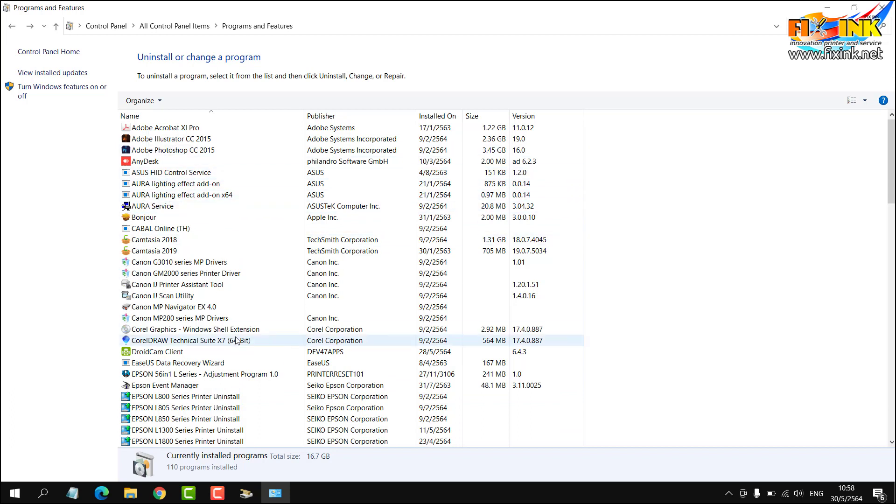
Uninstall iVCam 6.2 from the installed programs, agreeing to remove all of its components.
scroll(236, 340, down, 3)
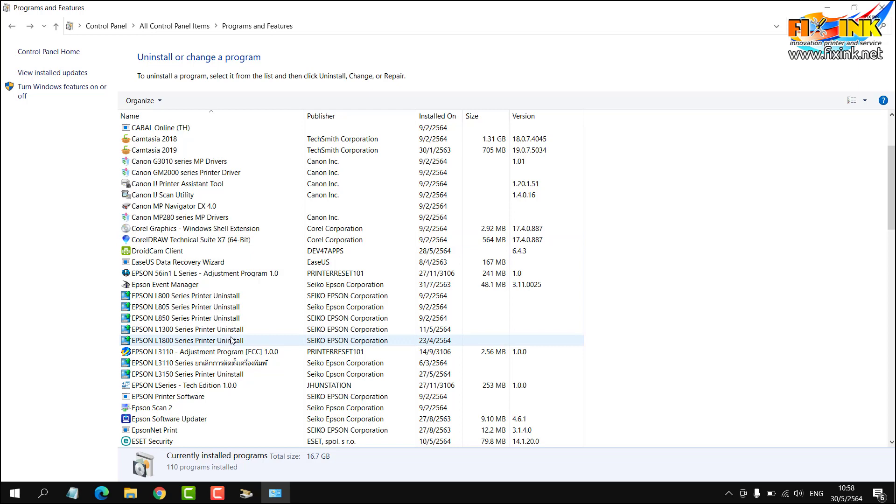
scroll(232, 341, down, 2)
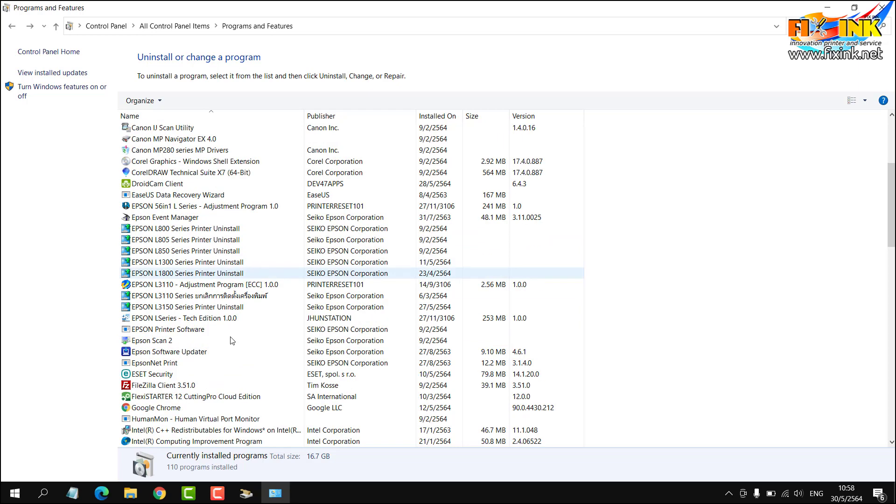
scroll(232, 341, down, 1)
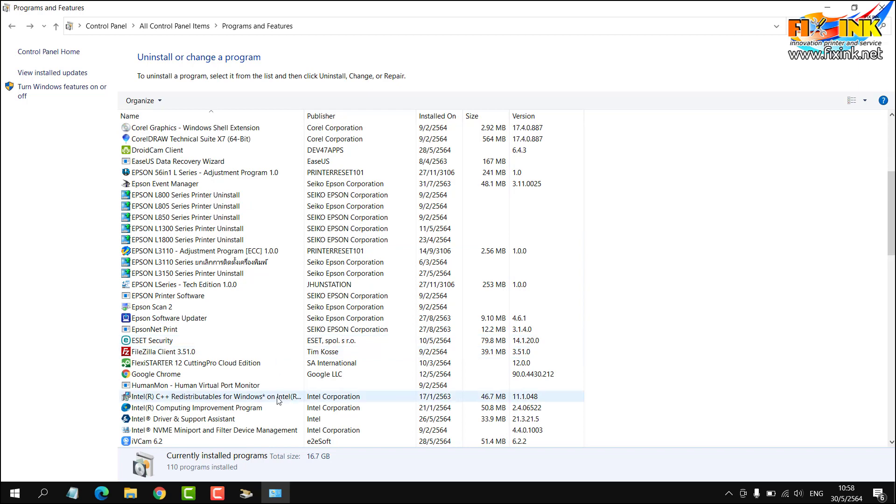
scroll(279, 401, down, 2)
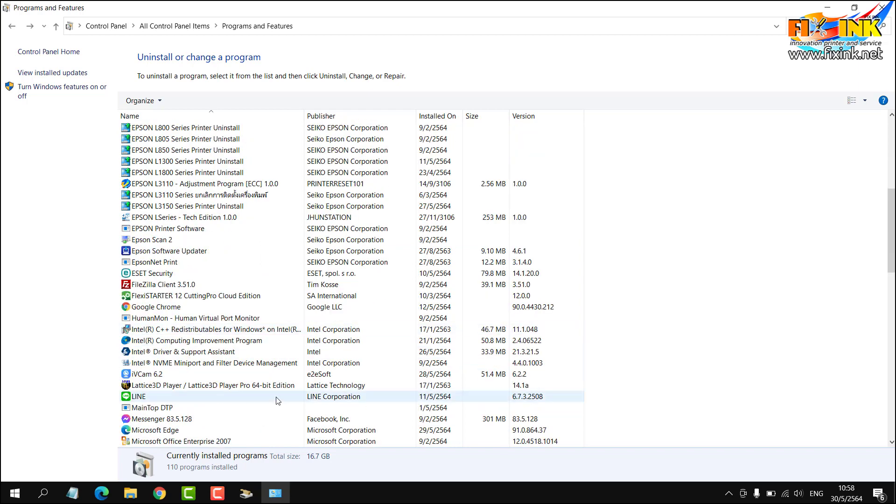
double_click(141, 379)
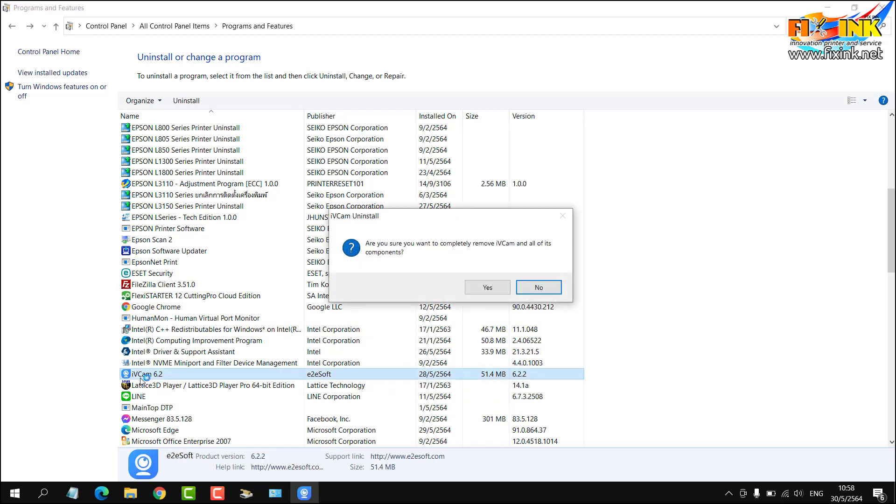
click(486, 288)
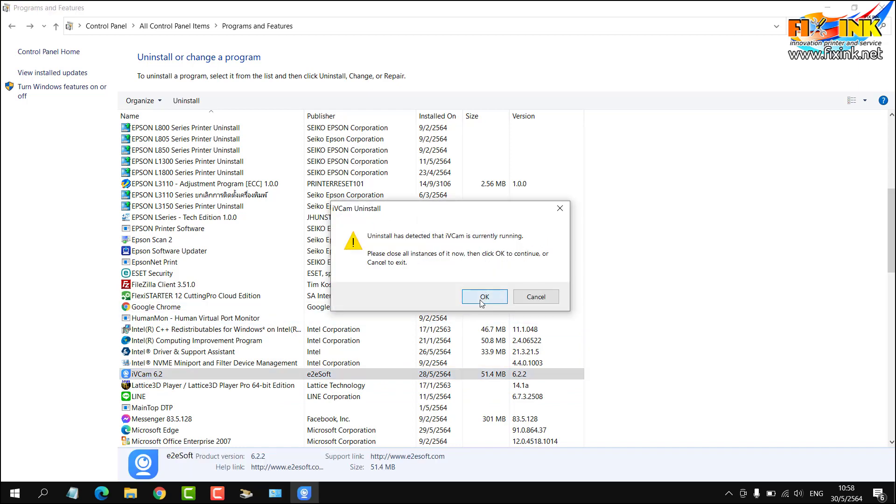
click(731, 494)
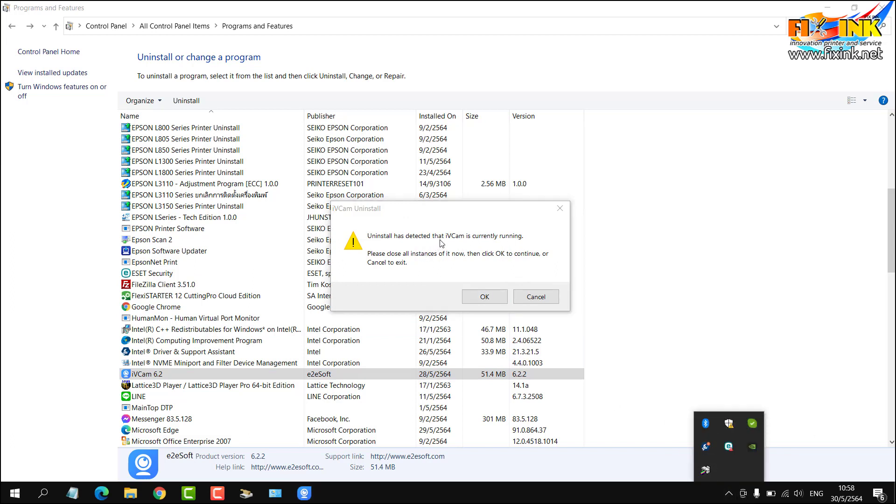
click(484, 298)
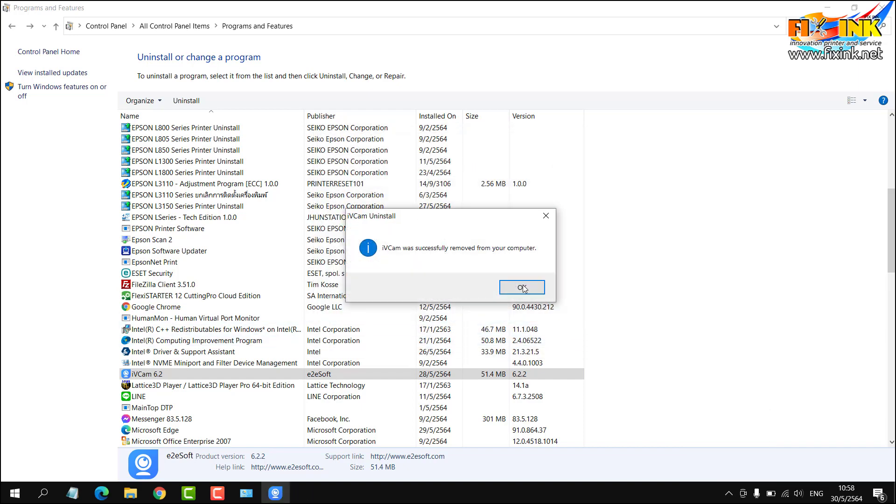
click(522, 288)
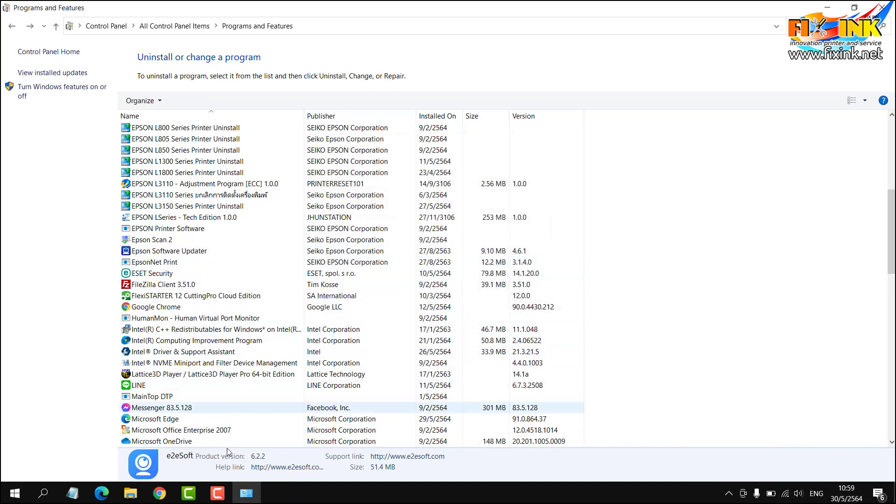
Look through the rest of the installed programs for unneeded ones and close the Local Disk (C:) properties.
scroll(242, 421, down, 2)
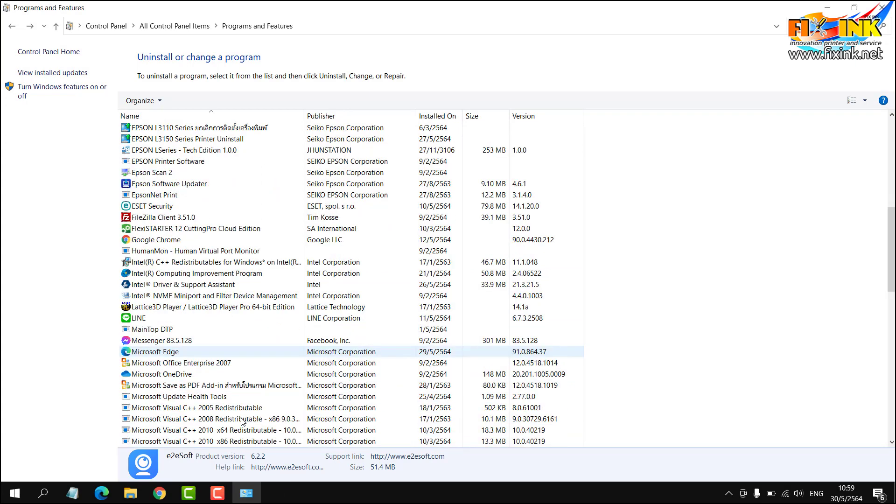
scroll(189, 376, down, 5)
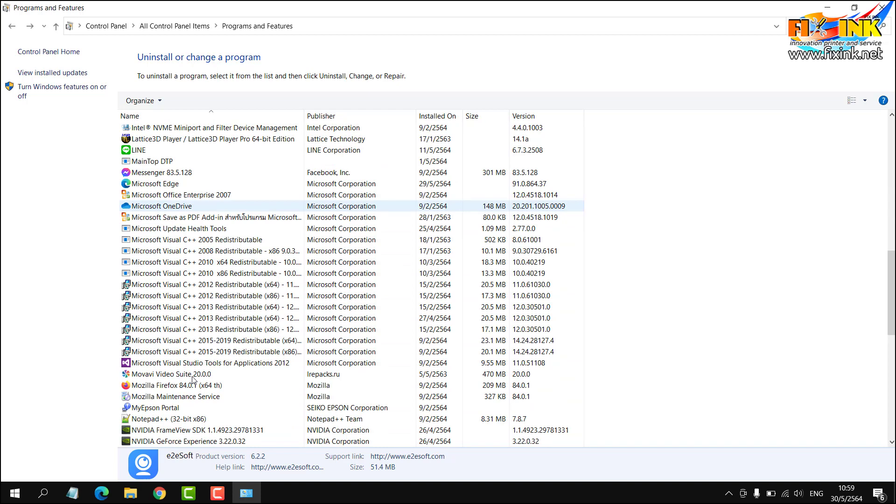
scroll(193, 379, down, 1)
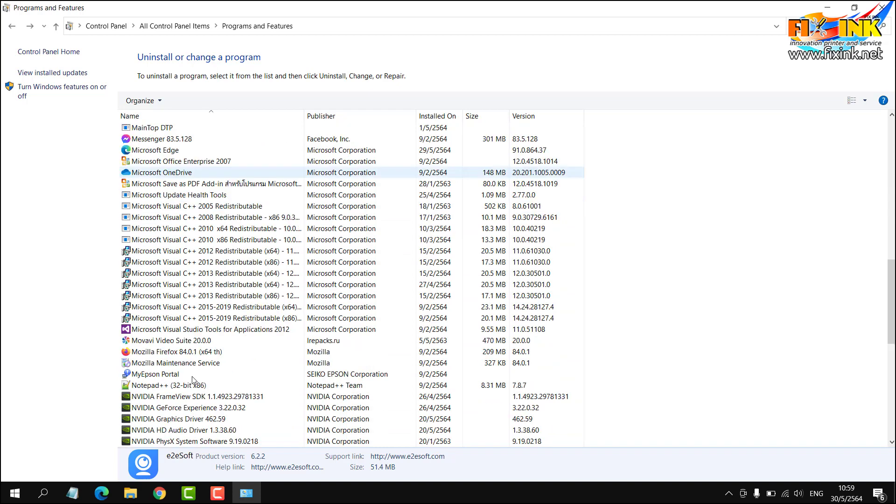
scroll(193, 380, down, 4)
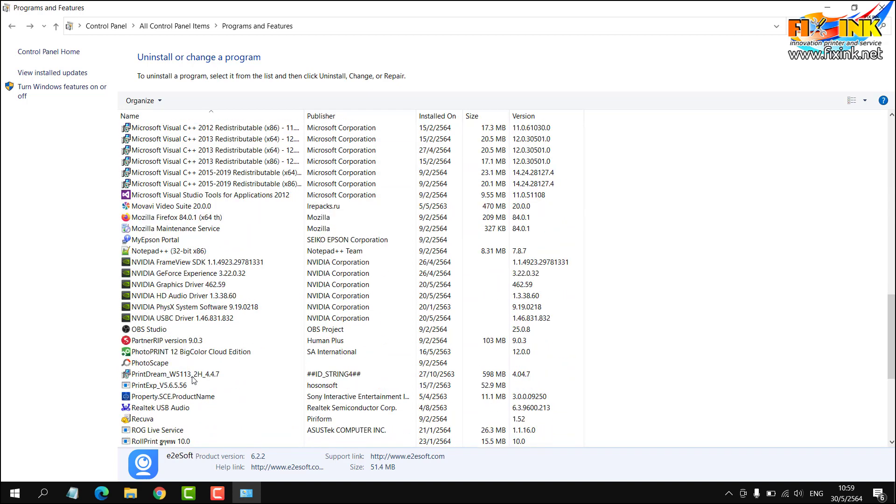
scroll(193, 380, down, 2)
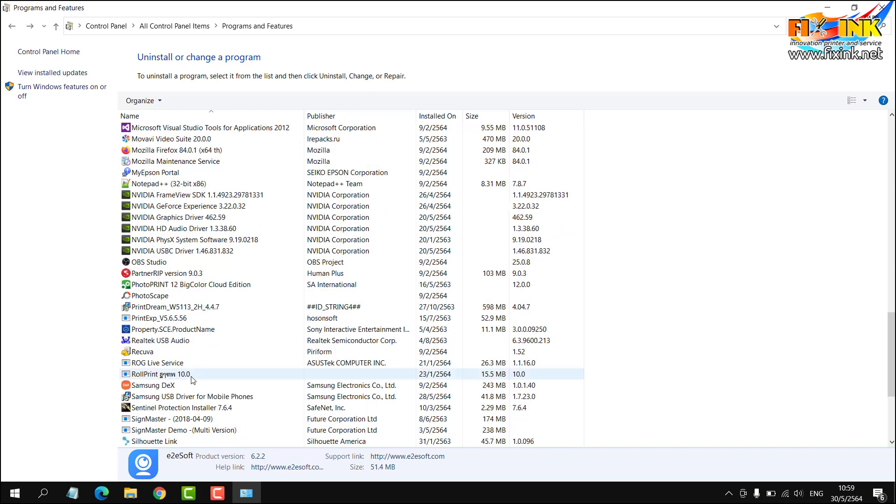
scroll(188, 391, down, 5)
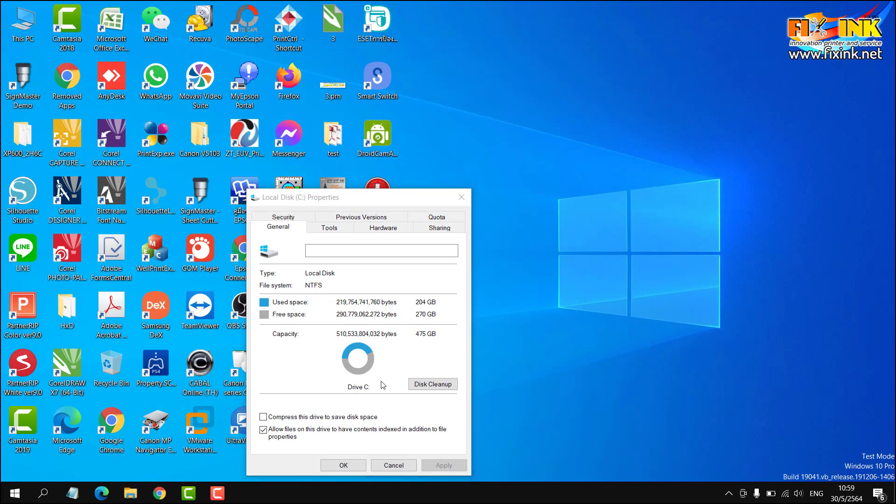
click(346, 465)
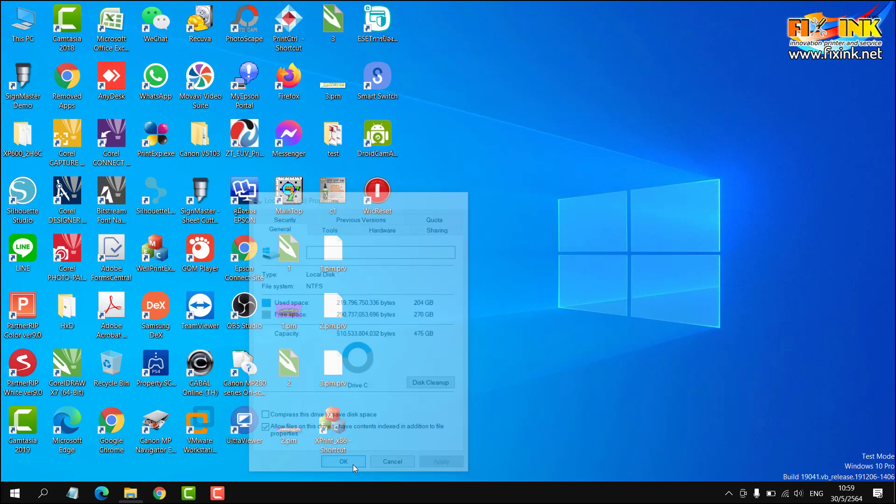
click(728, 493)
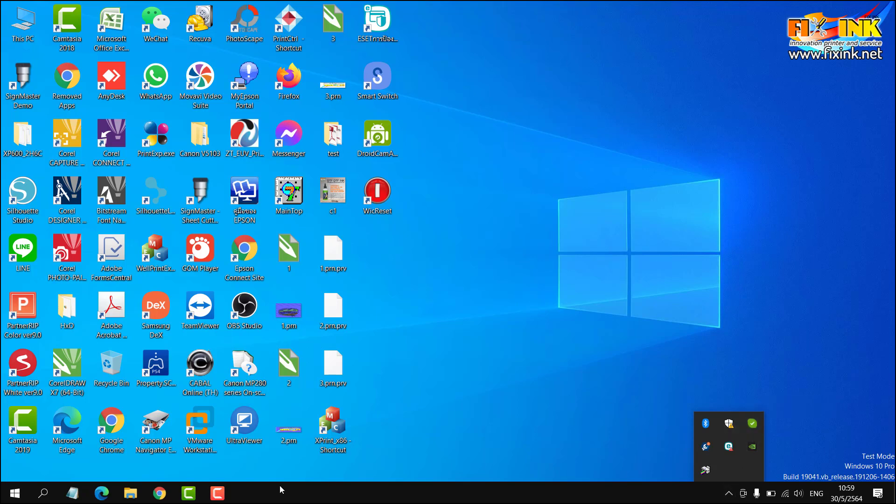
click(217, 493)
click(770, 429)
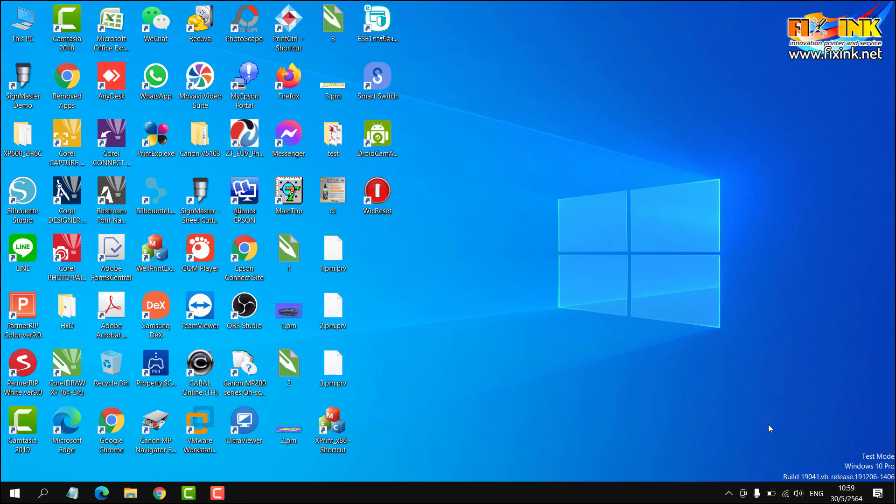
click(217, 493)
click(771, 429)
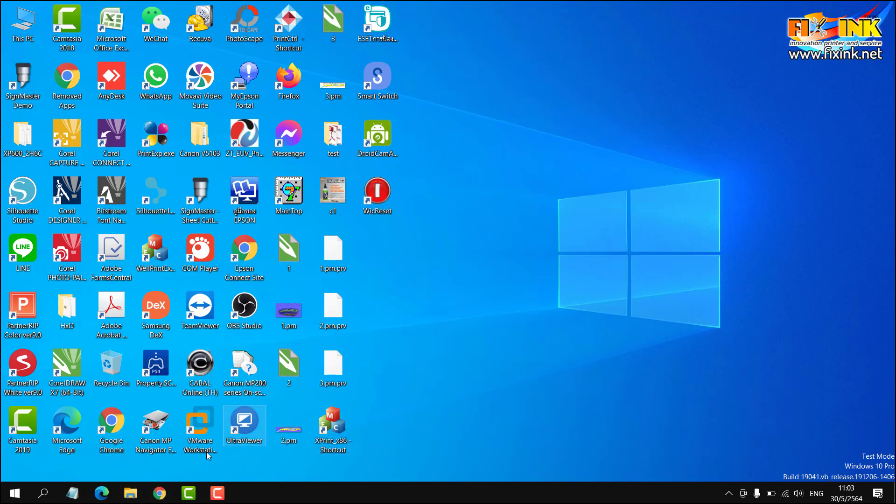
Switch to the Malwarebytes page in Chrome and save the free download as MBSetup in the ค่าส่ง DHL folder on drive D:.
click(159, 493)
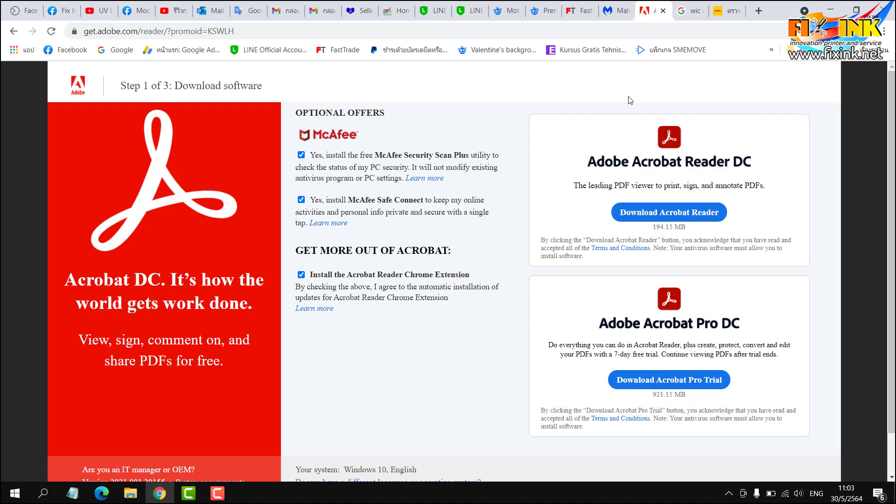
click(612, 10)
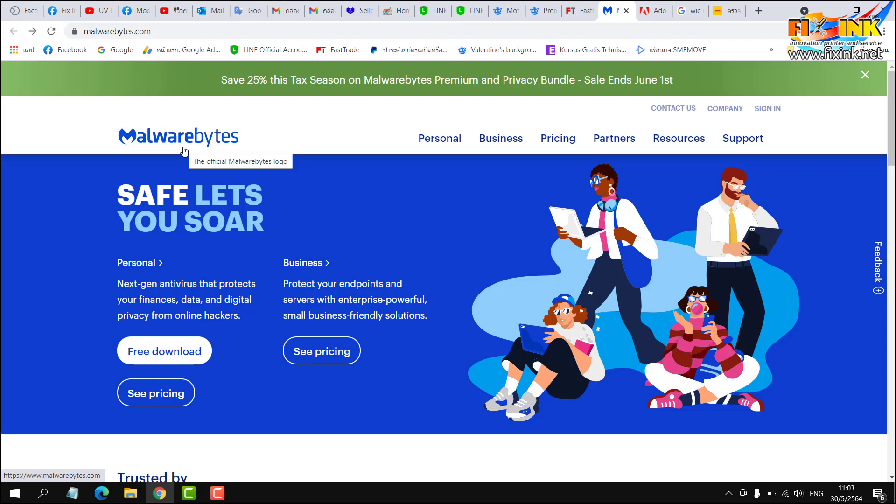
click(181, 363)
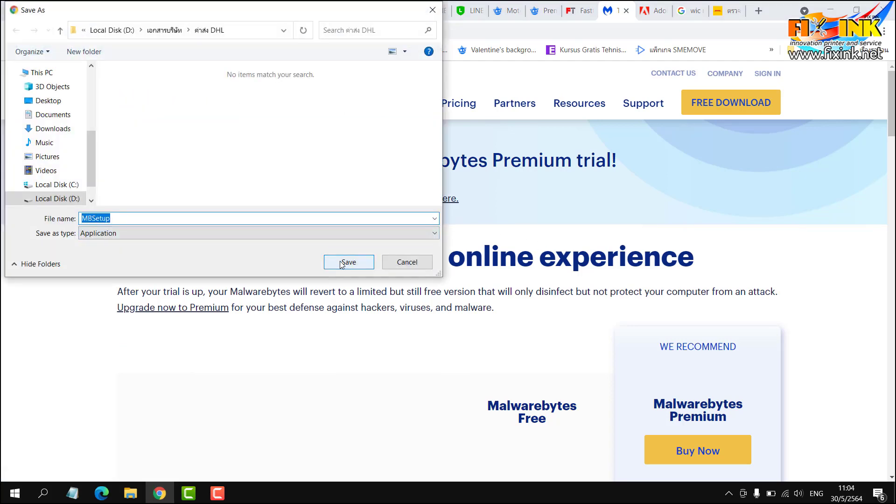
click(346, 262)
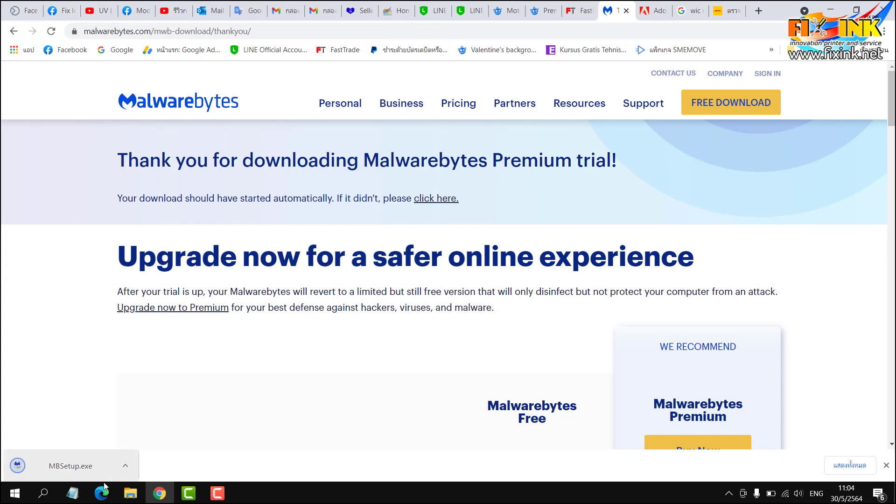
Open the downloaded MBSetup.exe to view the installer's computer type choice and close it without installing.
click(124, 469)
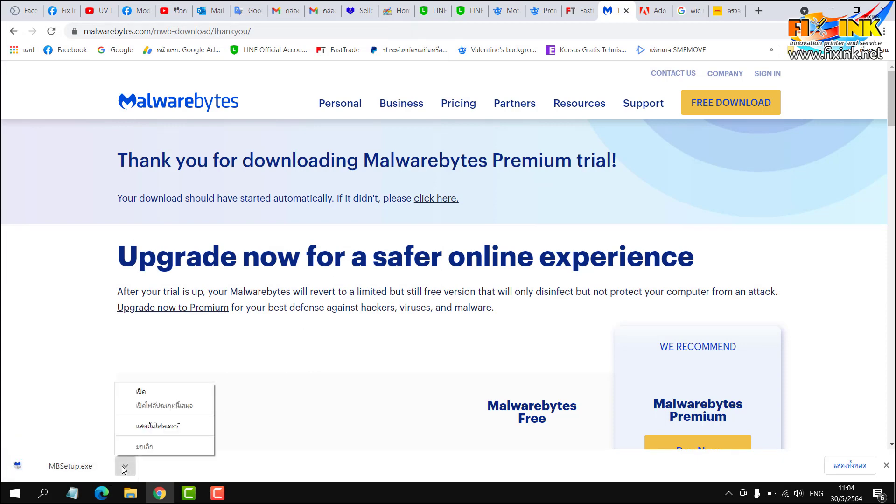
click(157, 392)
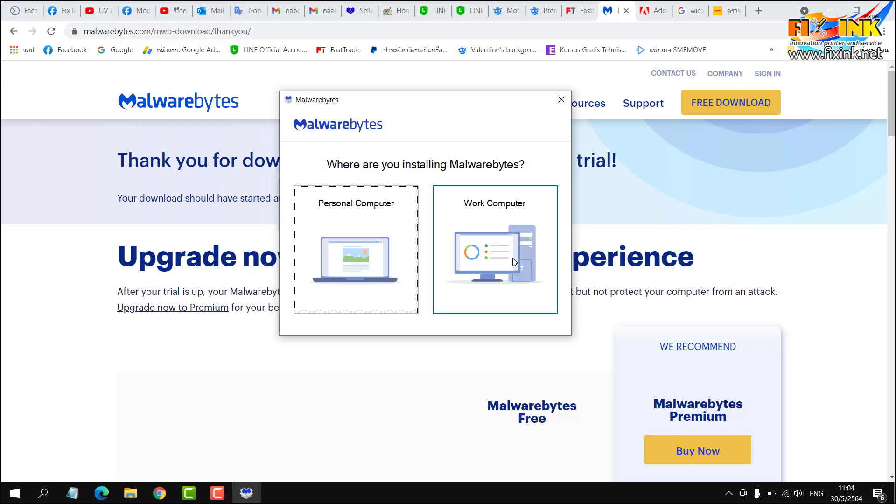
click(561, 100)
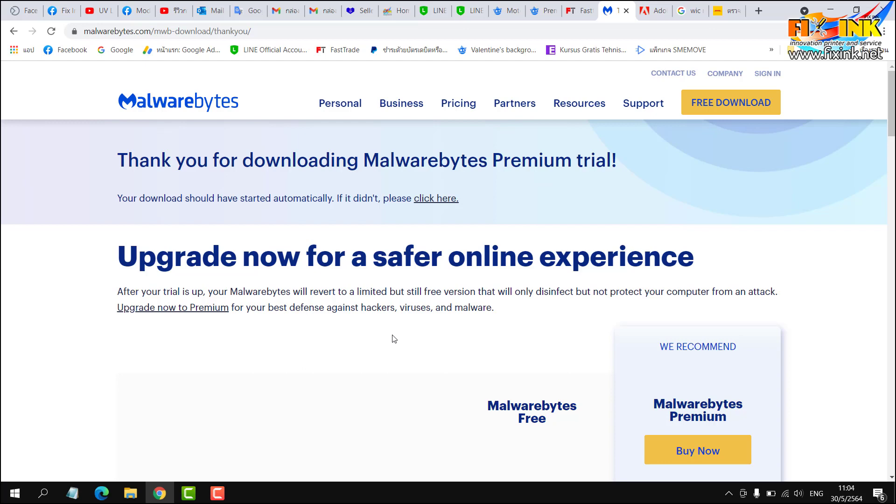
Minimize the browser and check the free space of drives C: and D: in This PC, closing the window again.
click(830, 10)
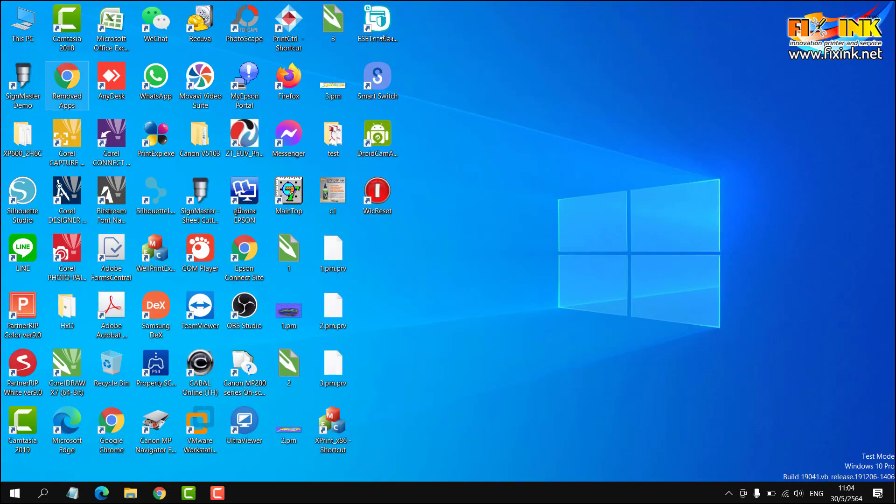
double_click(20, 28)
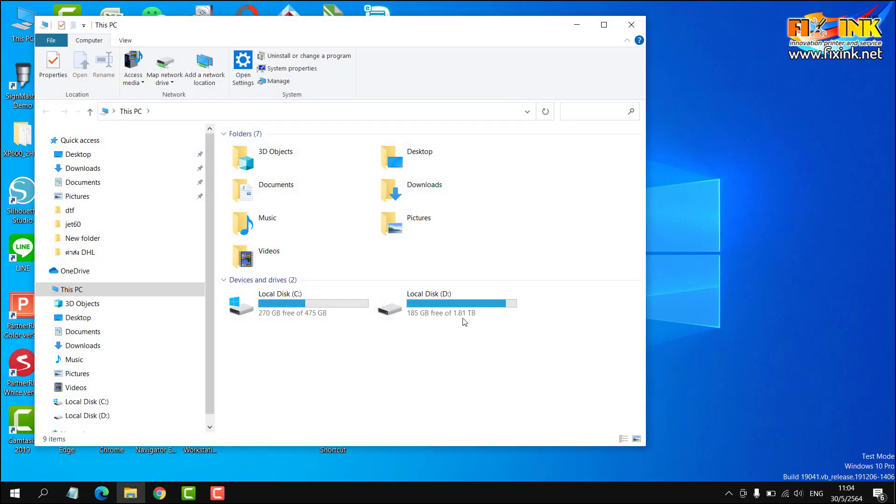
click(632, 25)
Refresh the desktop.
right_click(586, 260)
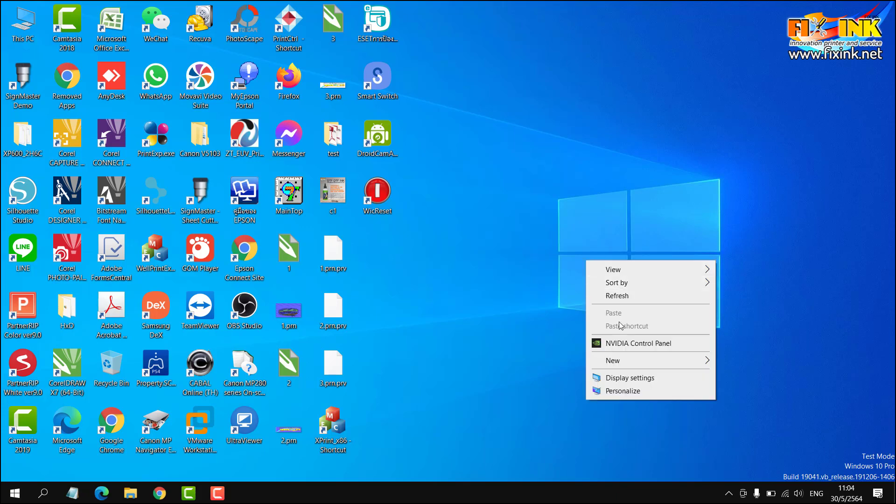
click(621, 295)
right_click(544, 210)
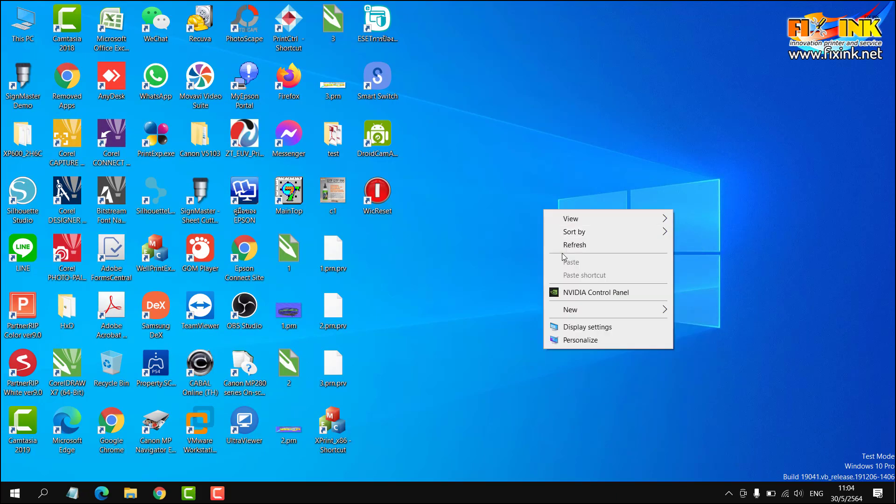
click(602, 293)
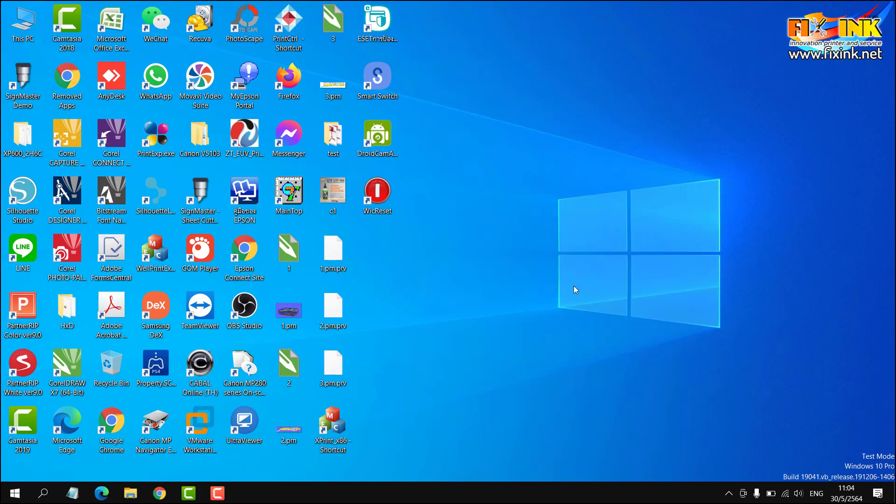